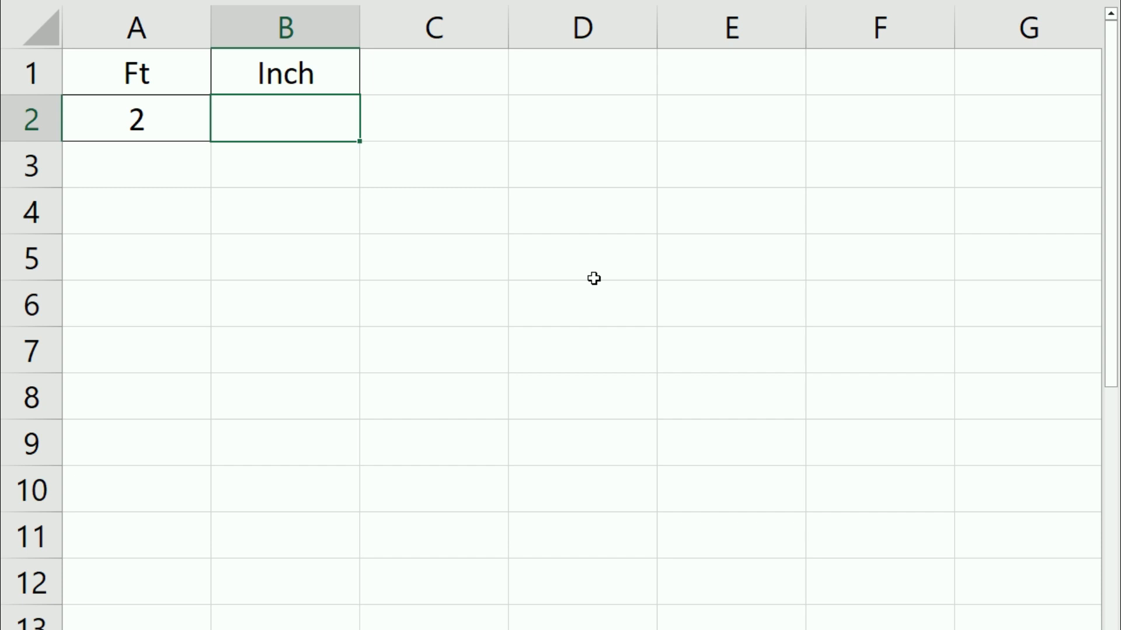
- Begin a CONVERT formula in cell B2 that takes its number from cell A2
type("=con")
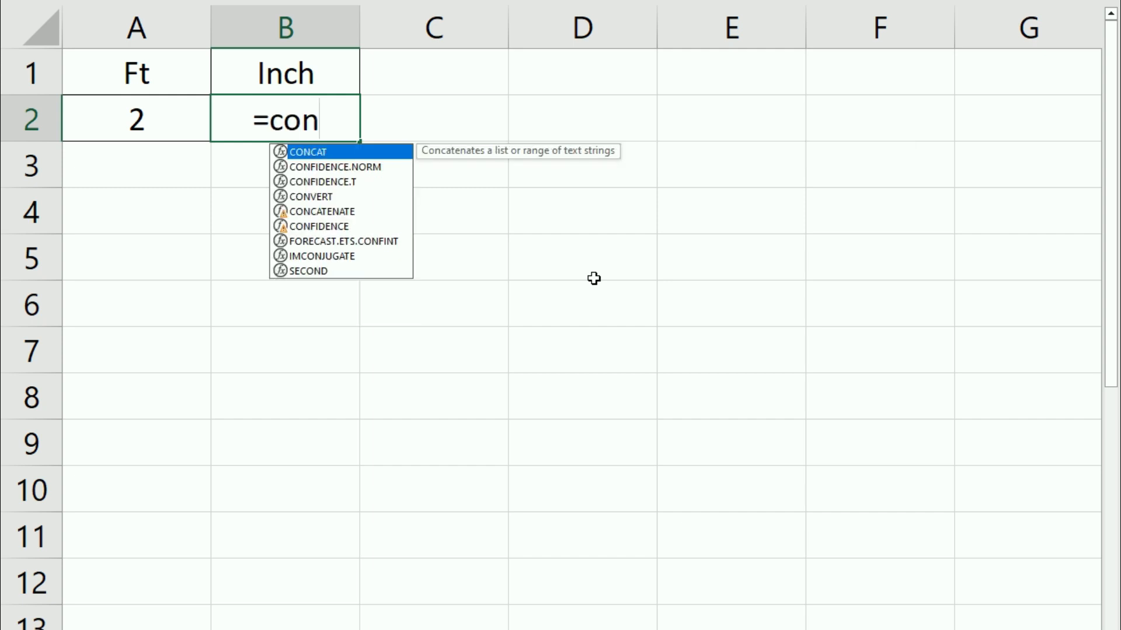
type("vert")
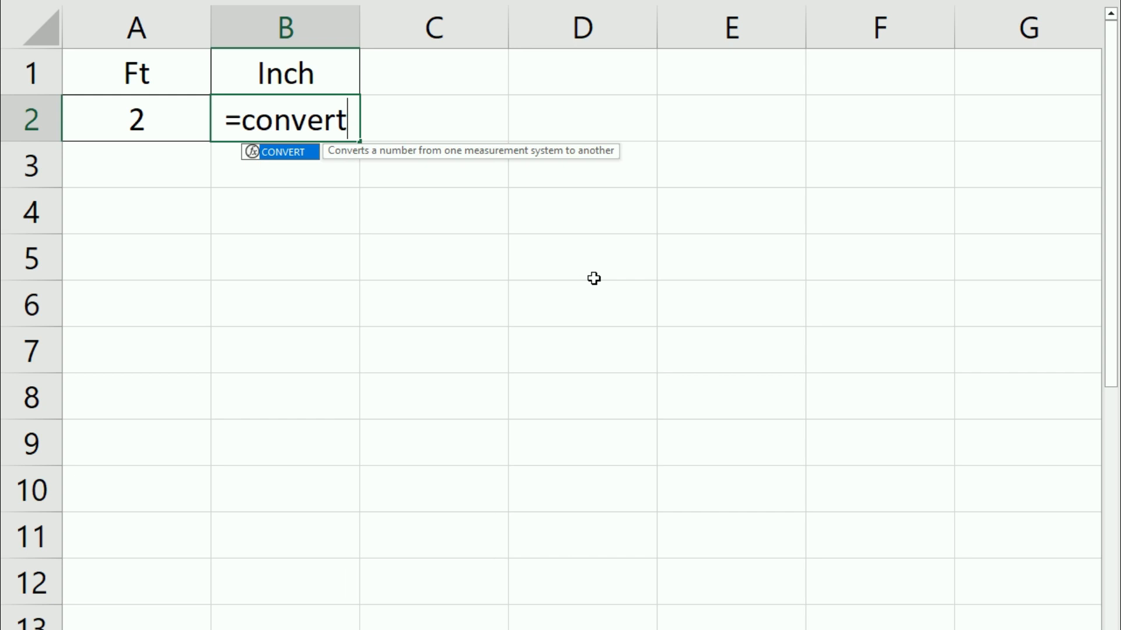
type("(")
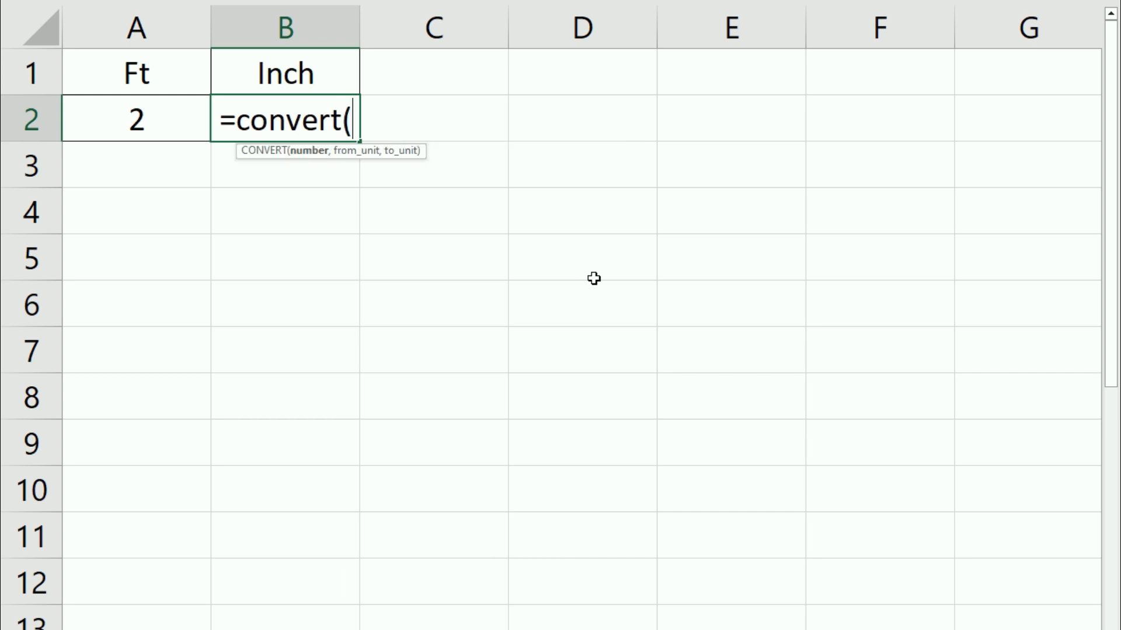
left_click(111, 118)
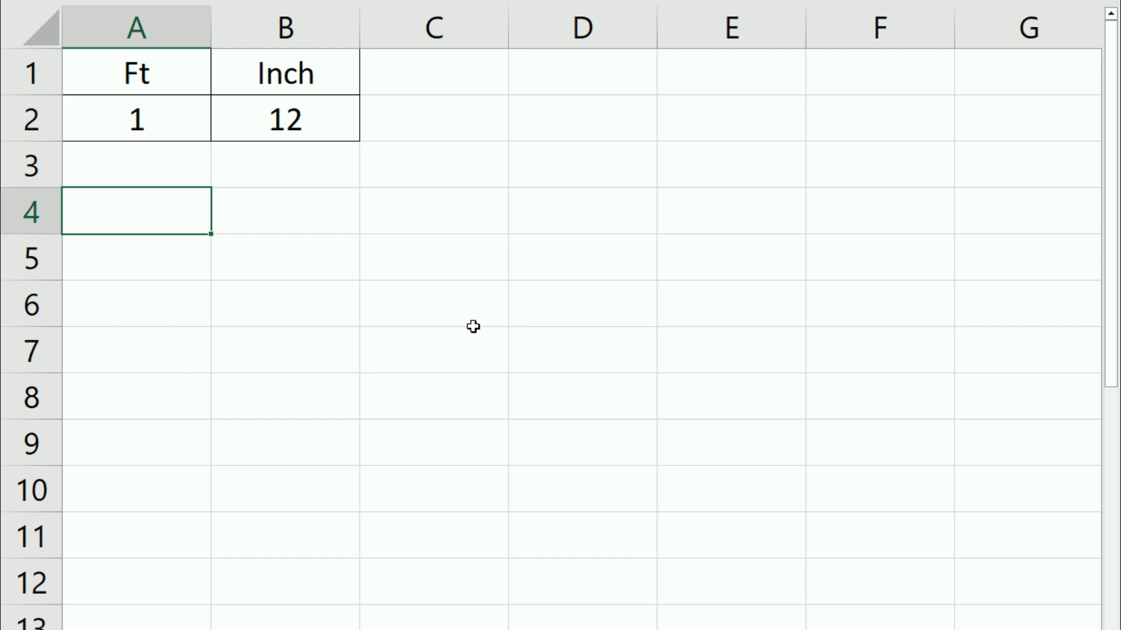
- Set the feet value in cell A2 to 2
key("Up")
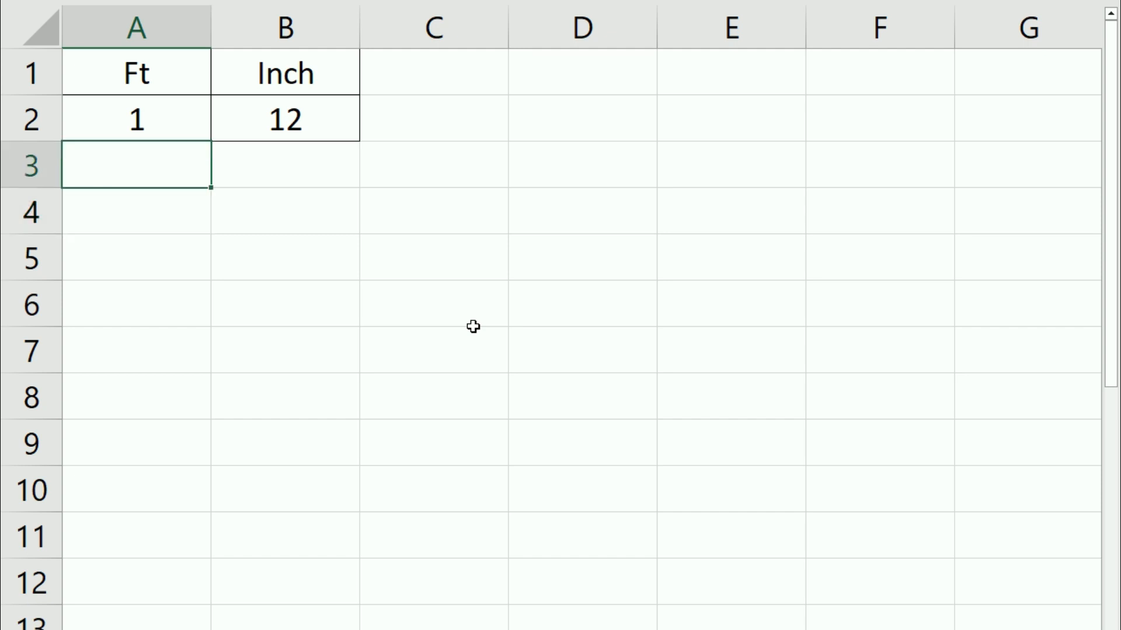
key("Up")
type("2")
key("Return")
key("Up")
key("Right")
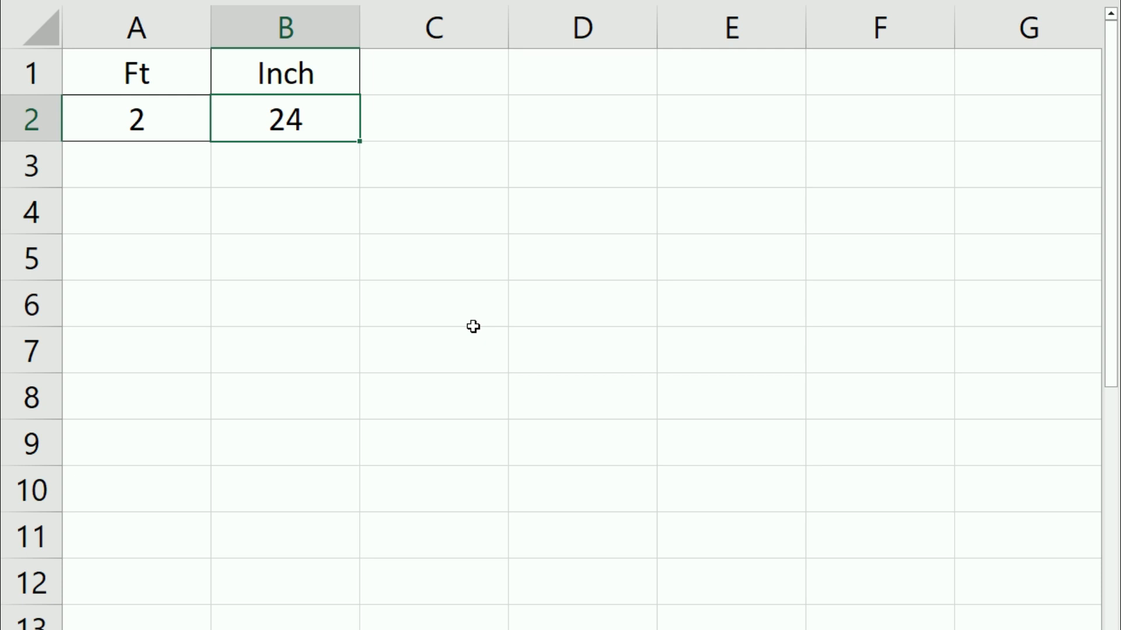
key("Left")
key("Down")
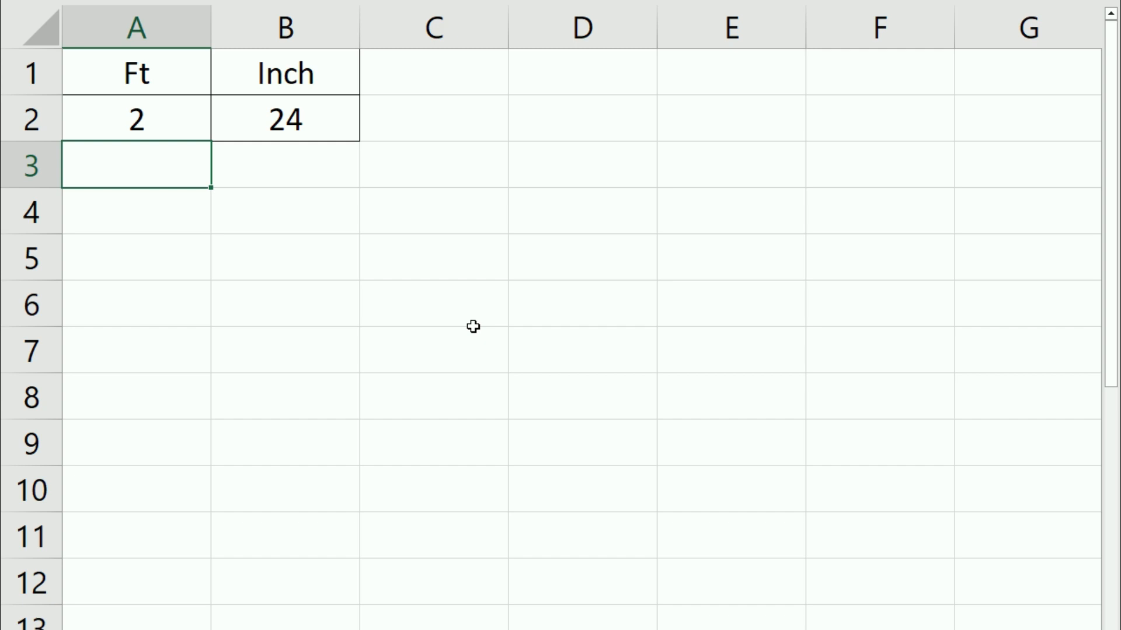
key("Down")
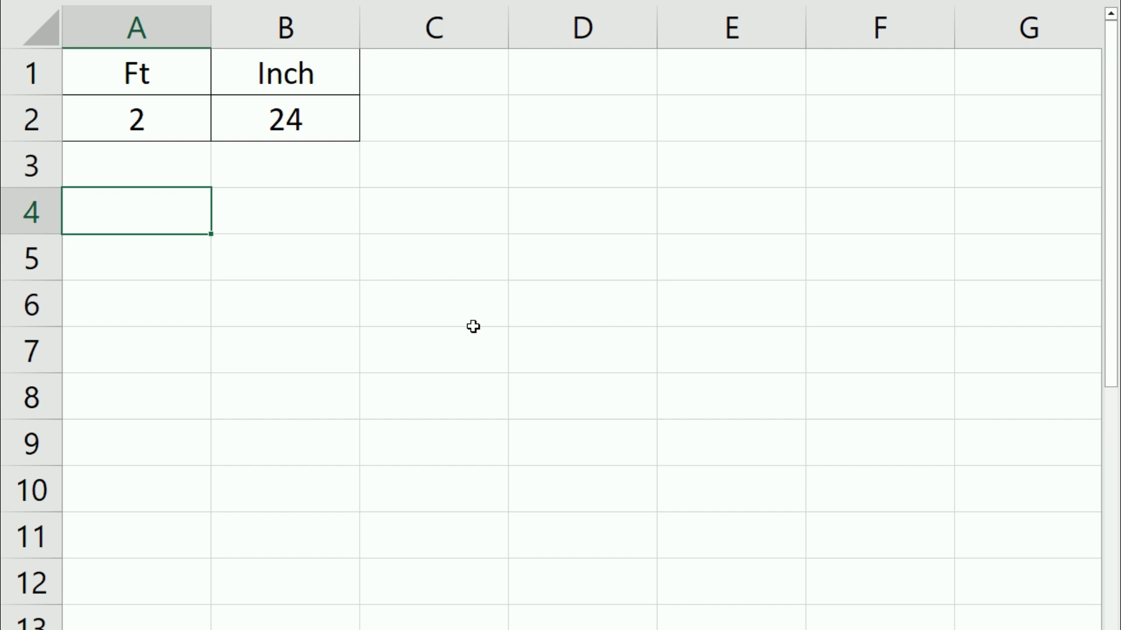
key("Up")
key("Up")
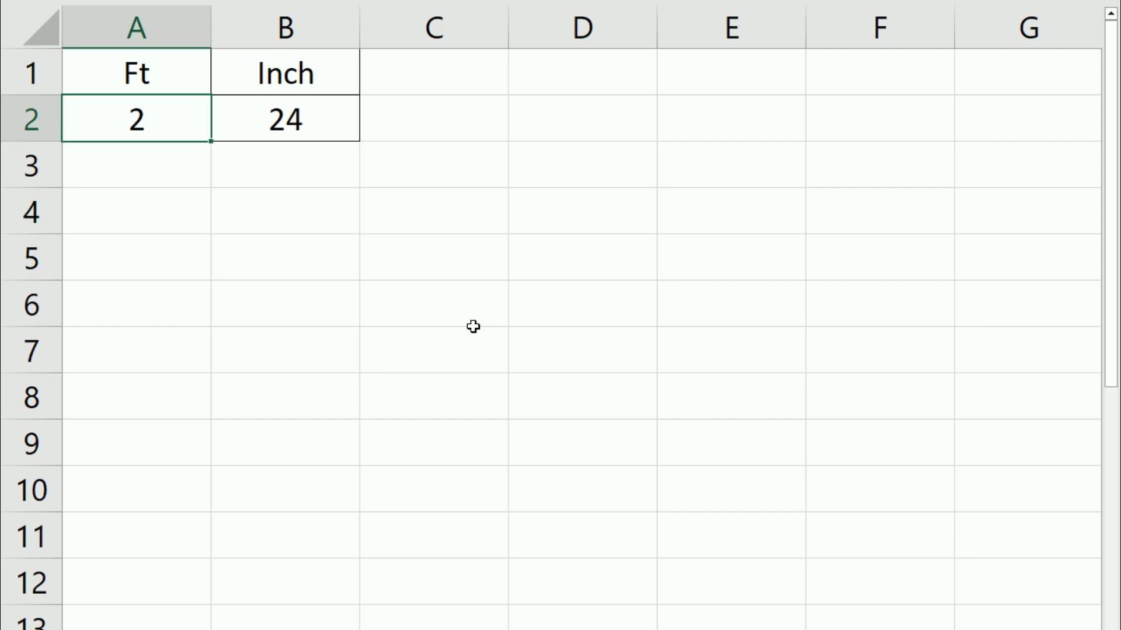
key("Right")
key("Left")
key("Down")
key("Down")
key("Up")
key("Up")
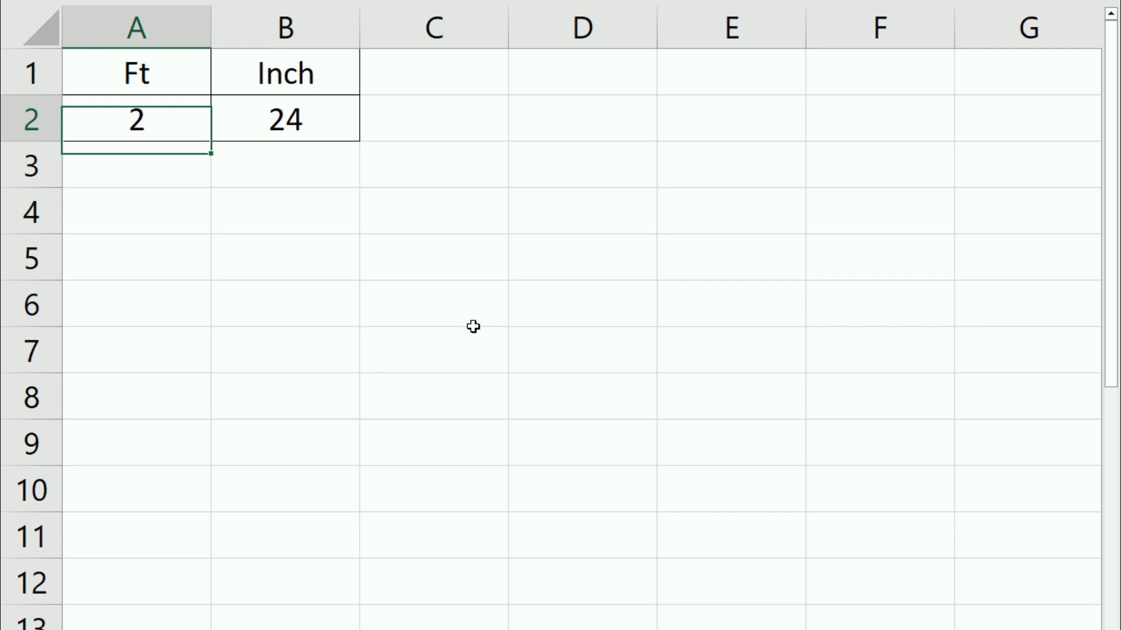
- Replace the formula in cell B2 with =A2*12 to convert the feet value to inches
key("Right")
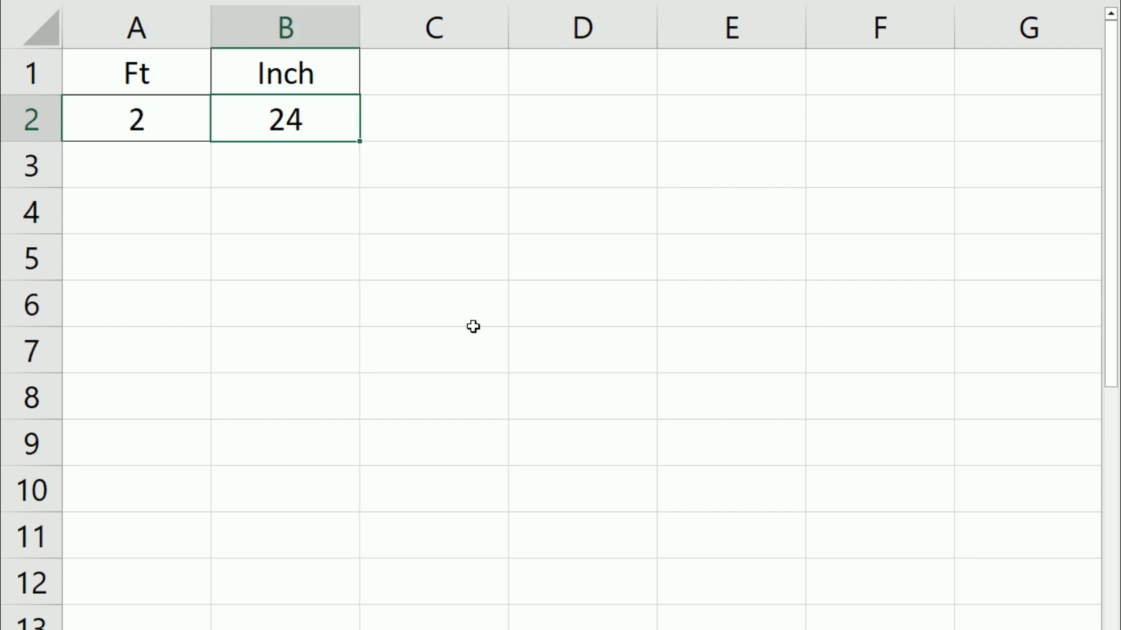
key("Delete")
type("=")
left_click(137, 120)
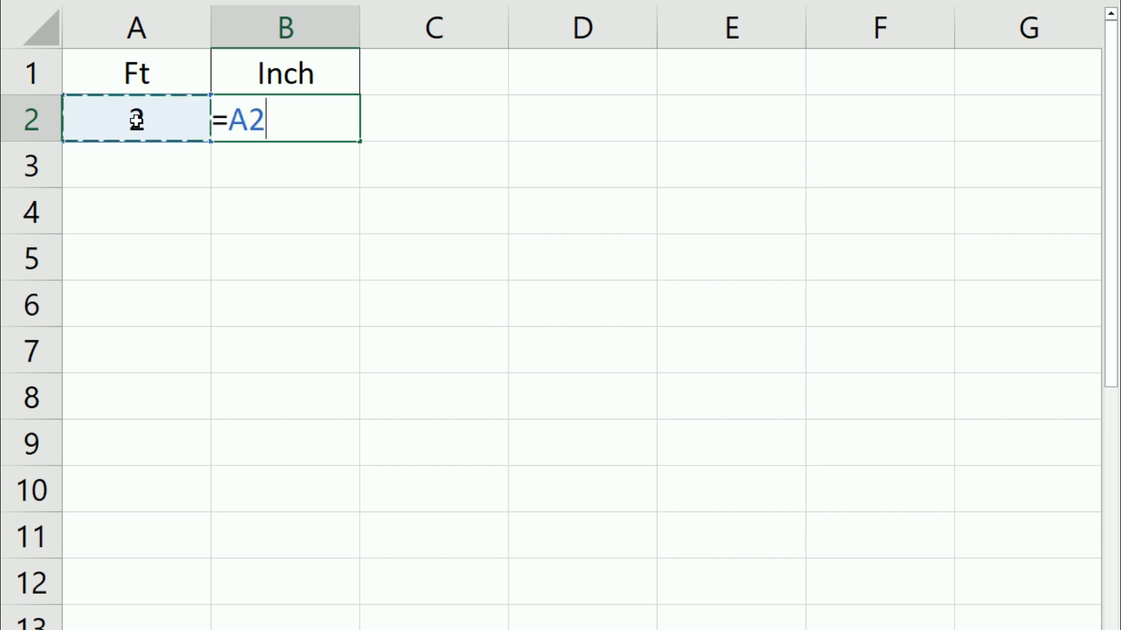
type("*12")
key("Return")
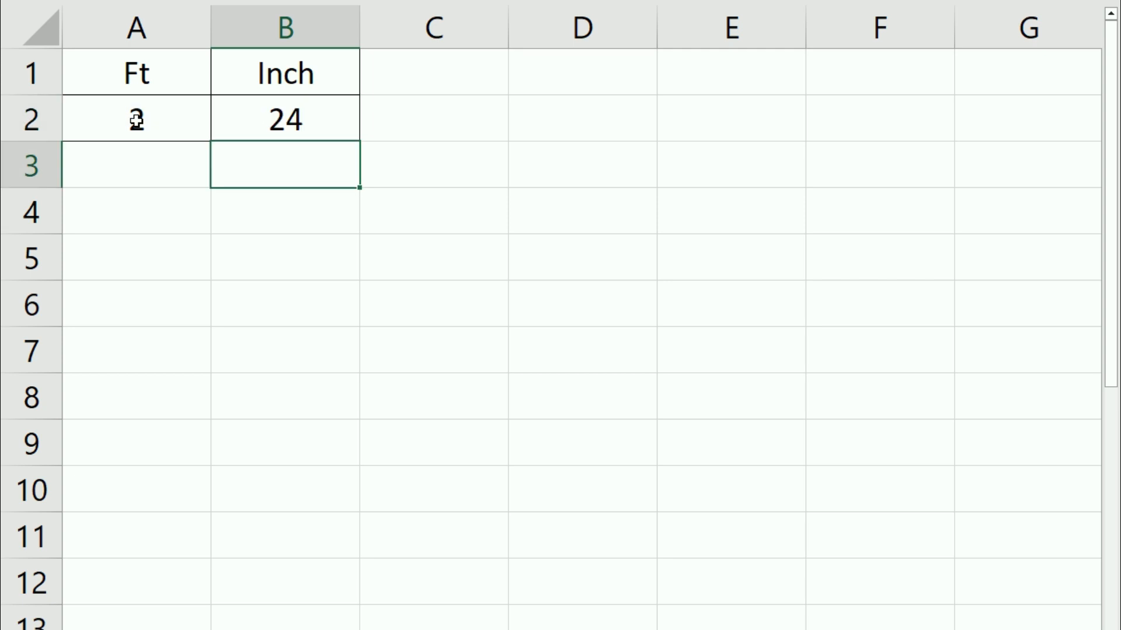
- Clear cell B2 and enter =CONVERT(A2,"ft","in") there to convert the feet value to inches
key("Up")
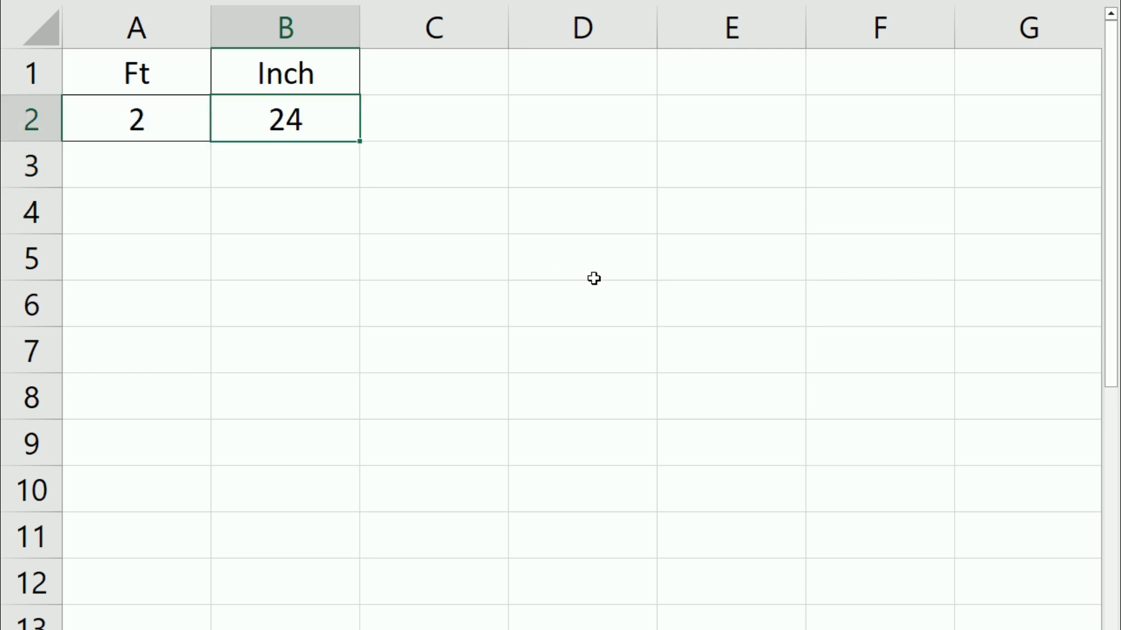
key("Delete")
type("=con")
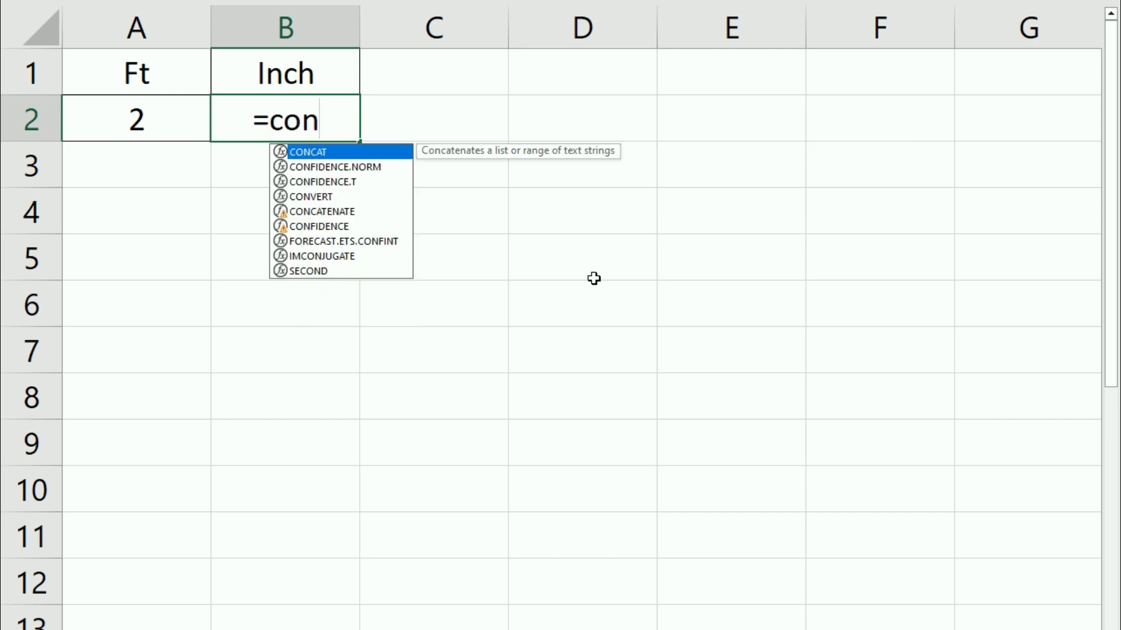
type("vert")
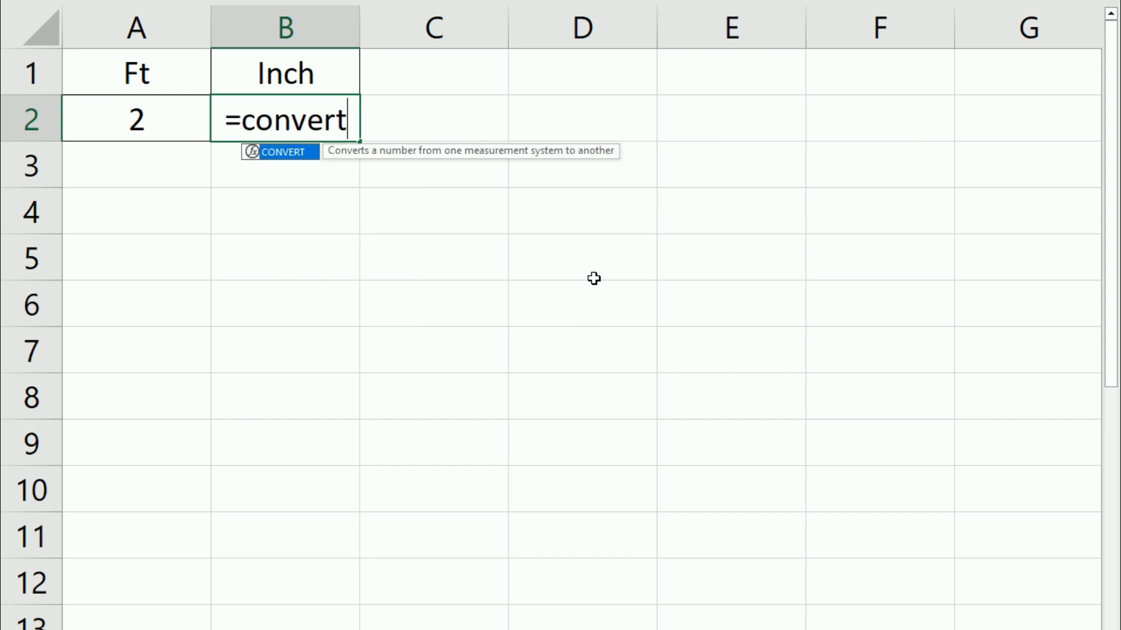
type("(")
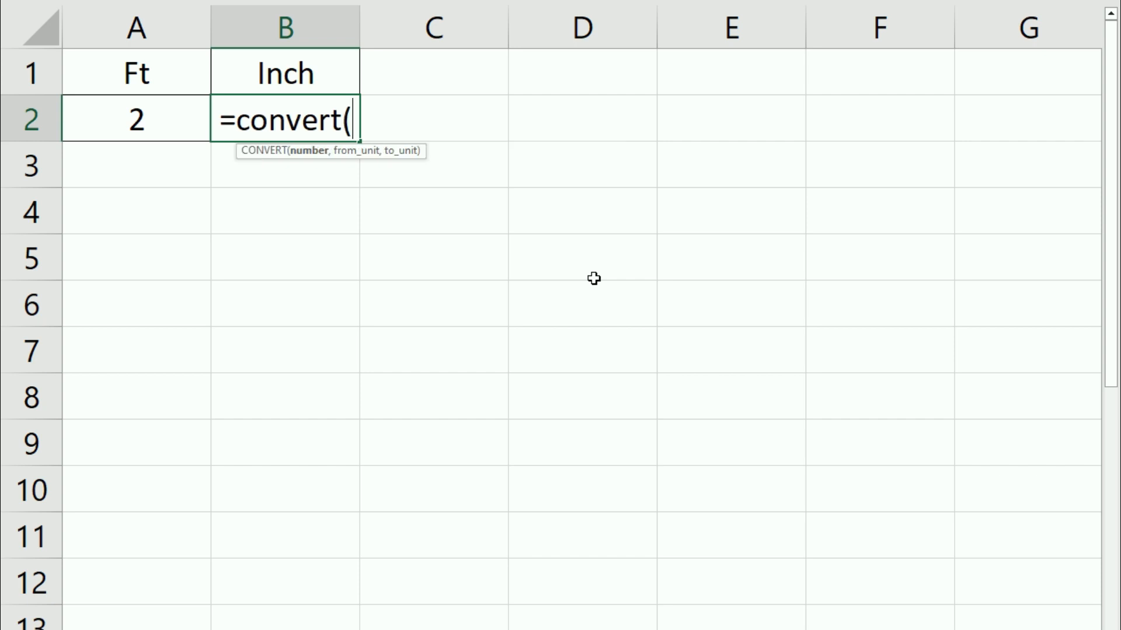
left_click(113, 119)
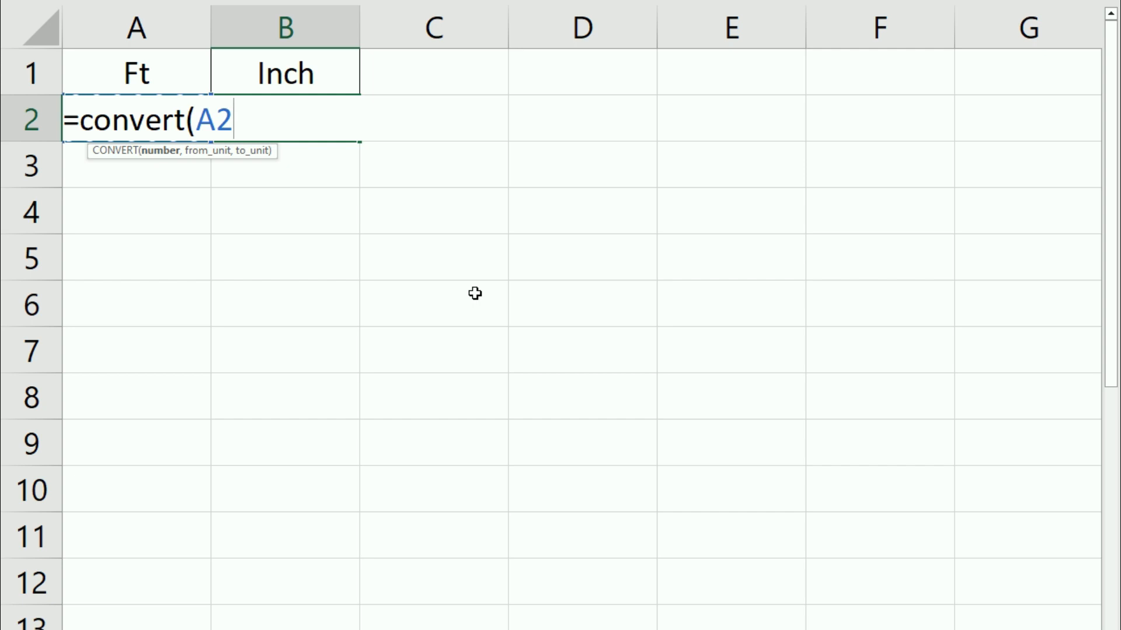
type(",")
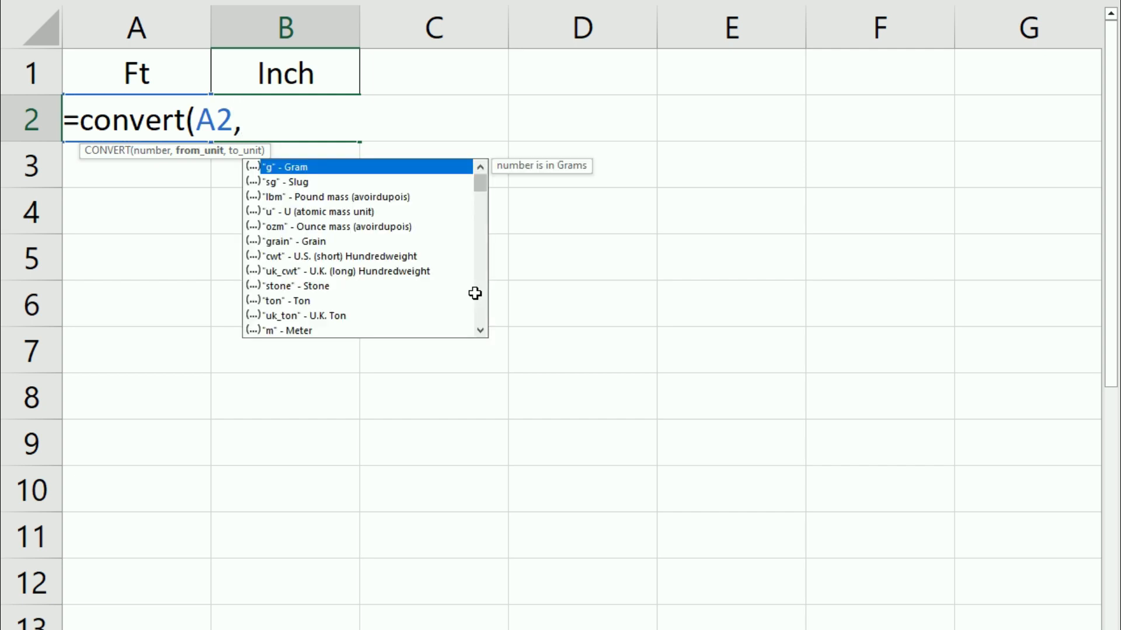
type("\"")
type("ft\",")
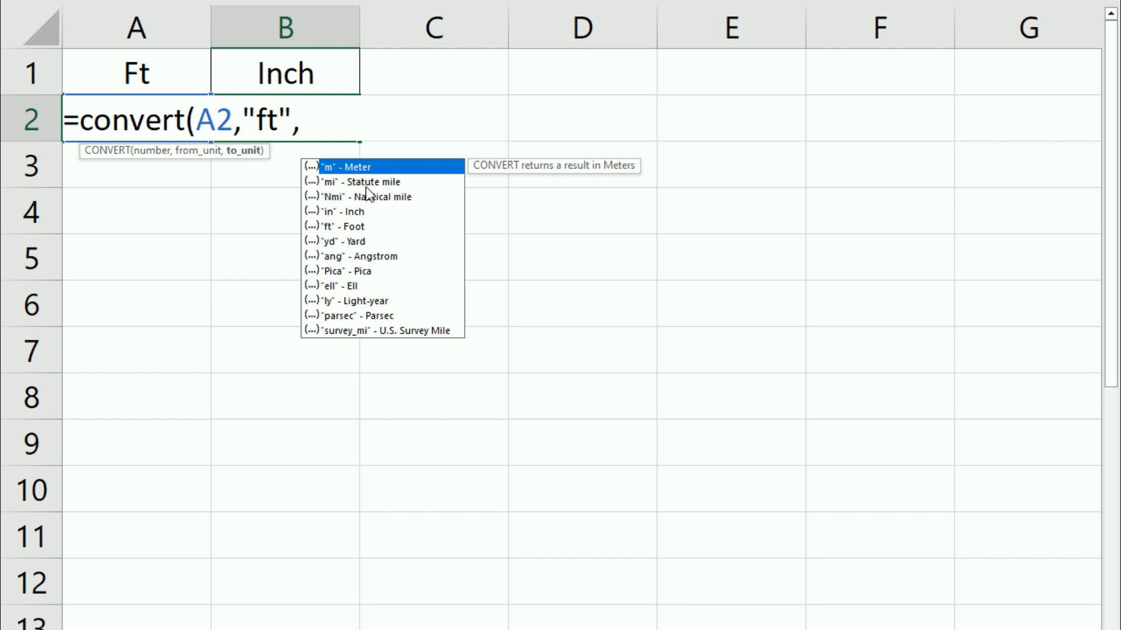
left_click(335, 213)
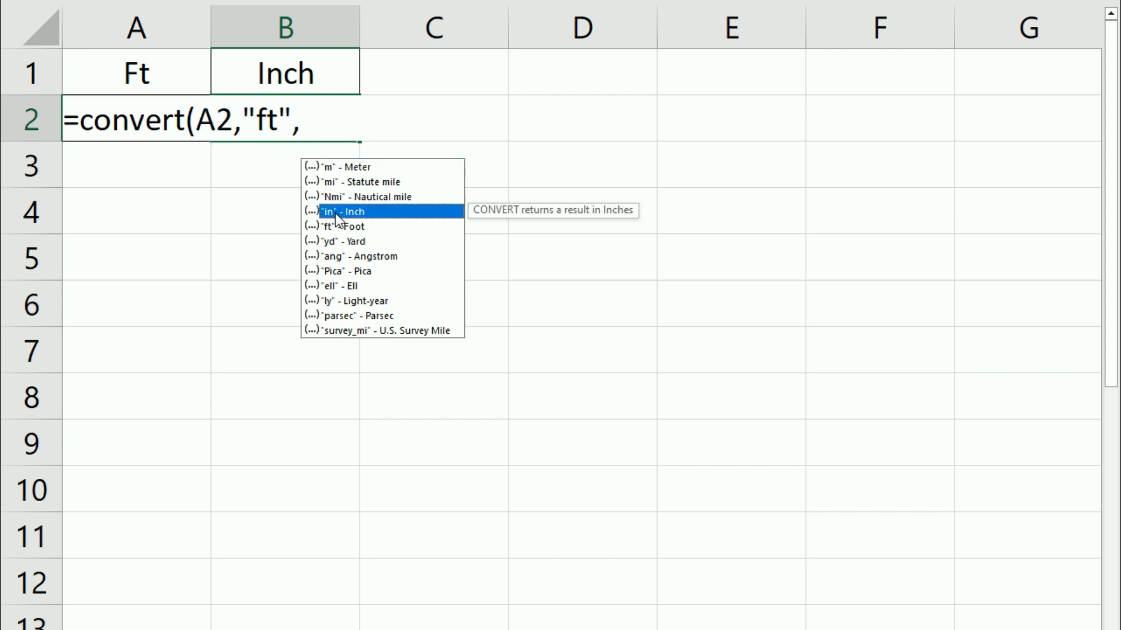
double_click(335, 213)
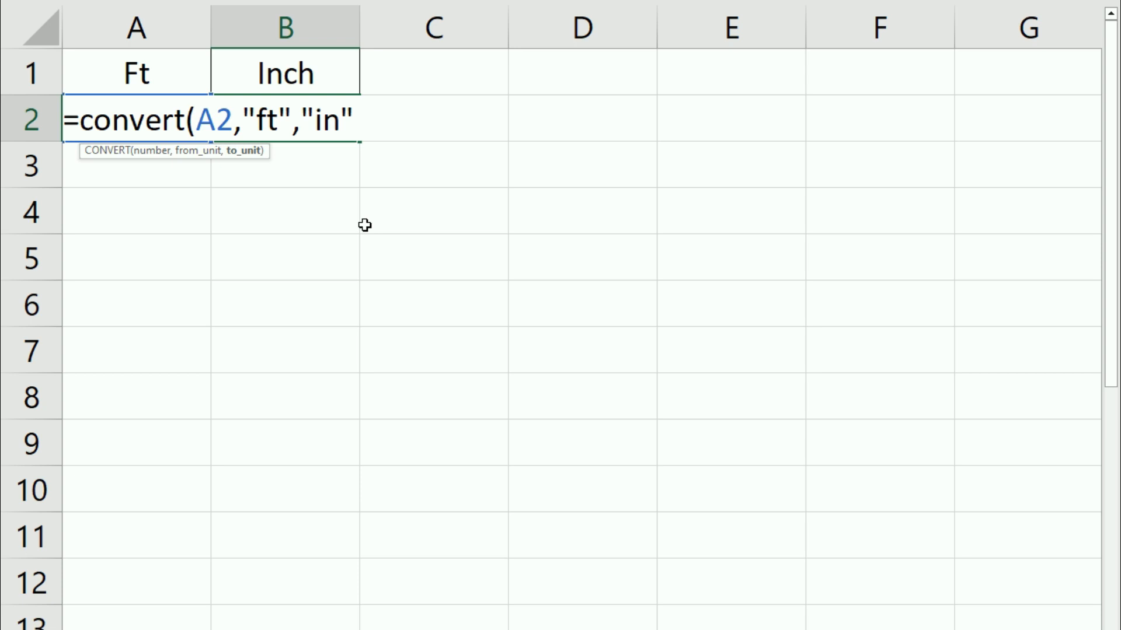
key("Return")
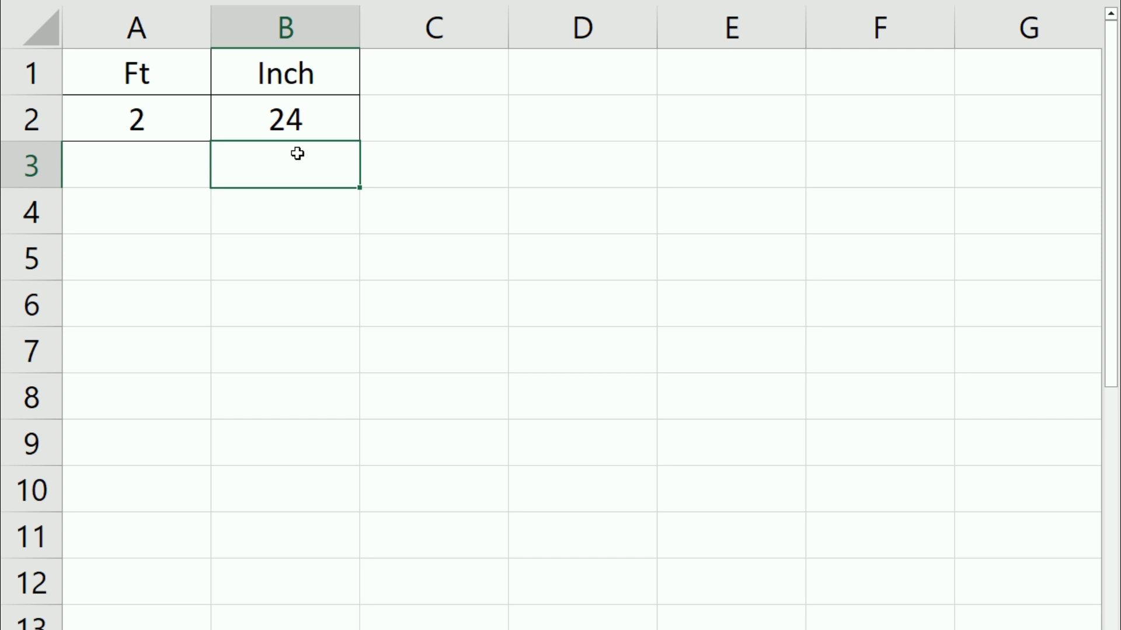
- Add the heading cm in cell C1
left_click(403, 76)
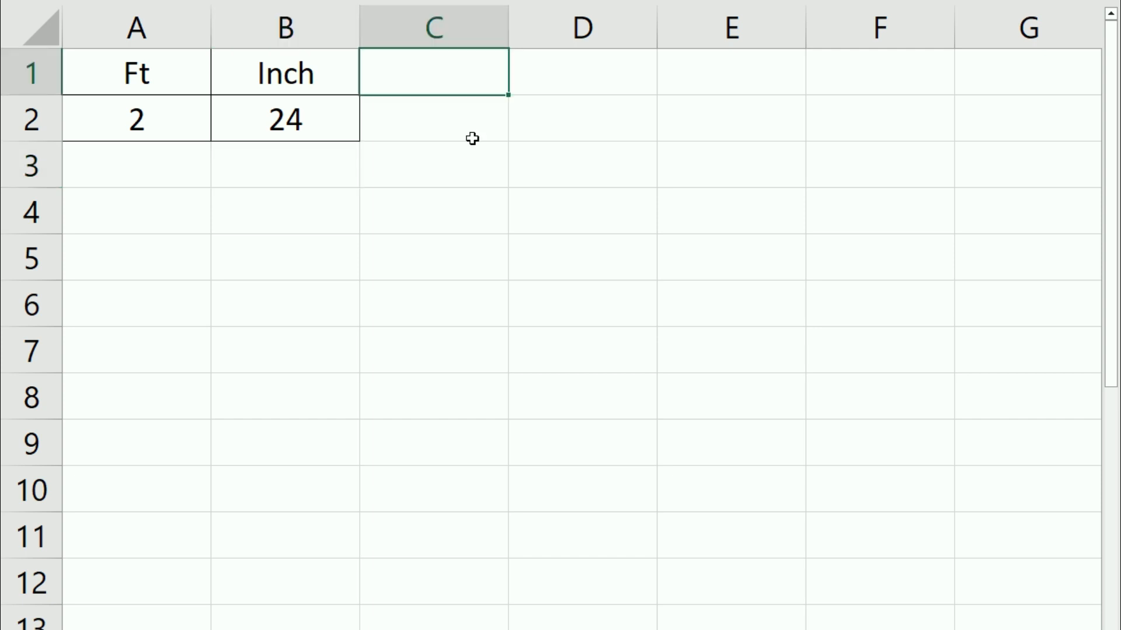
type("cm")
key("Return")
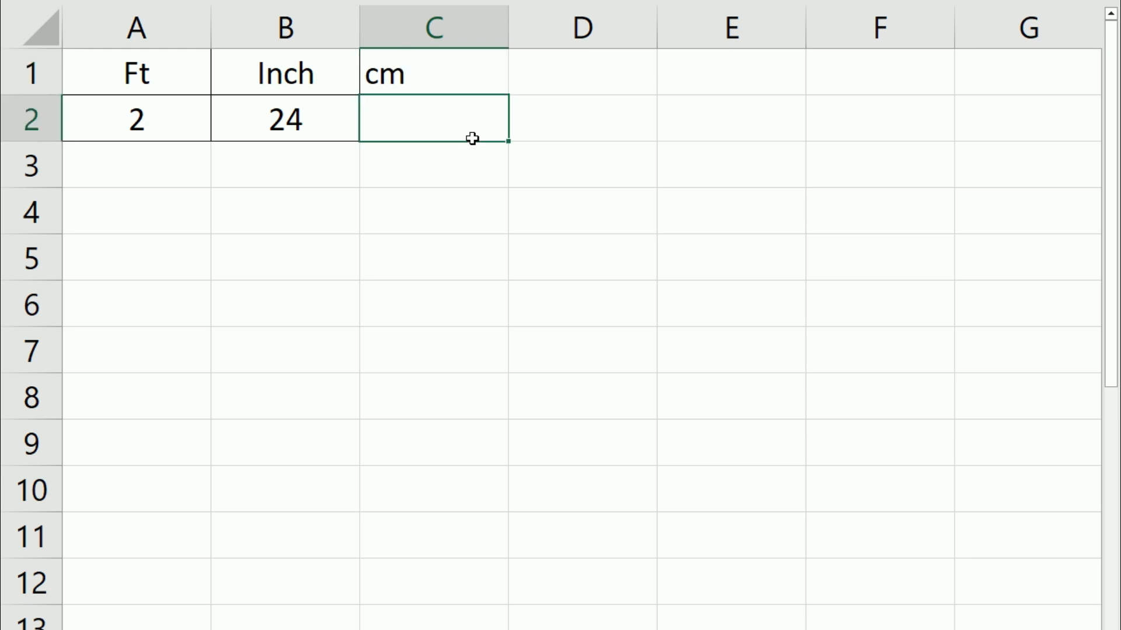
- Enter =CONVERT(A2,"ft","cm") in cell C2 to convert the feet value to centimetres
type("=conver")
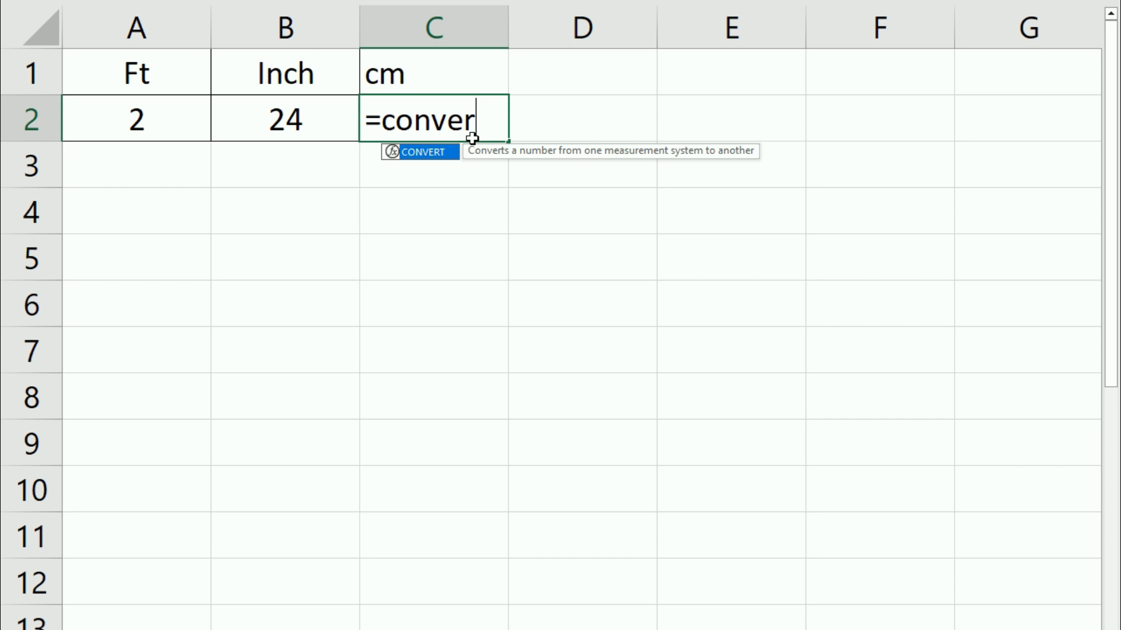
type("t(")
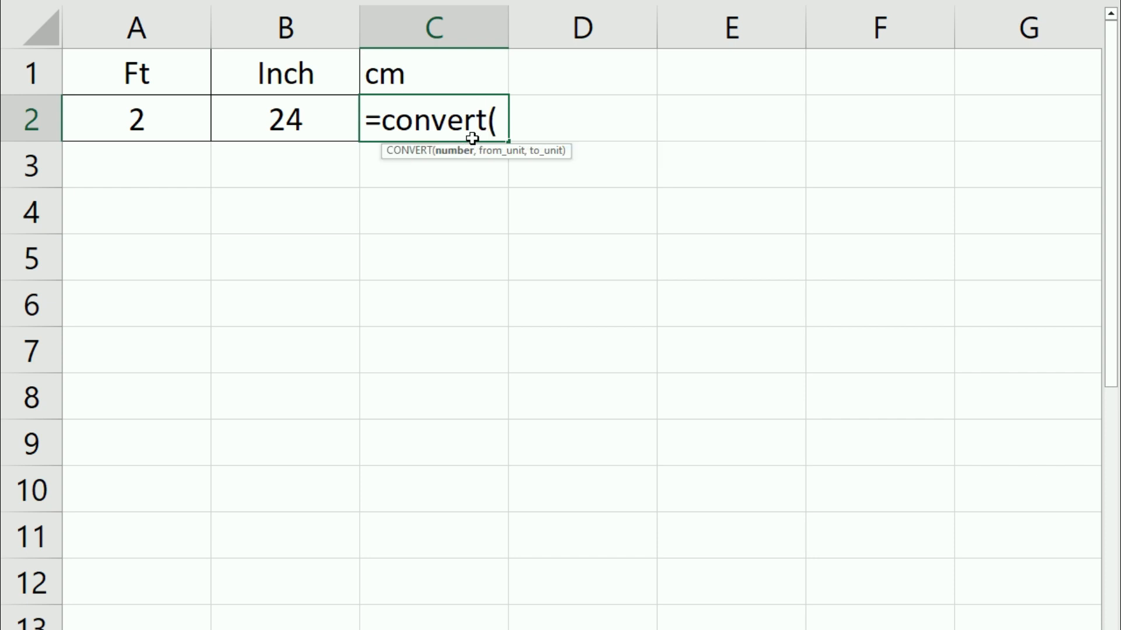
left_click(148, 118)
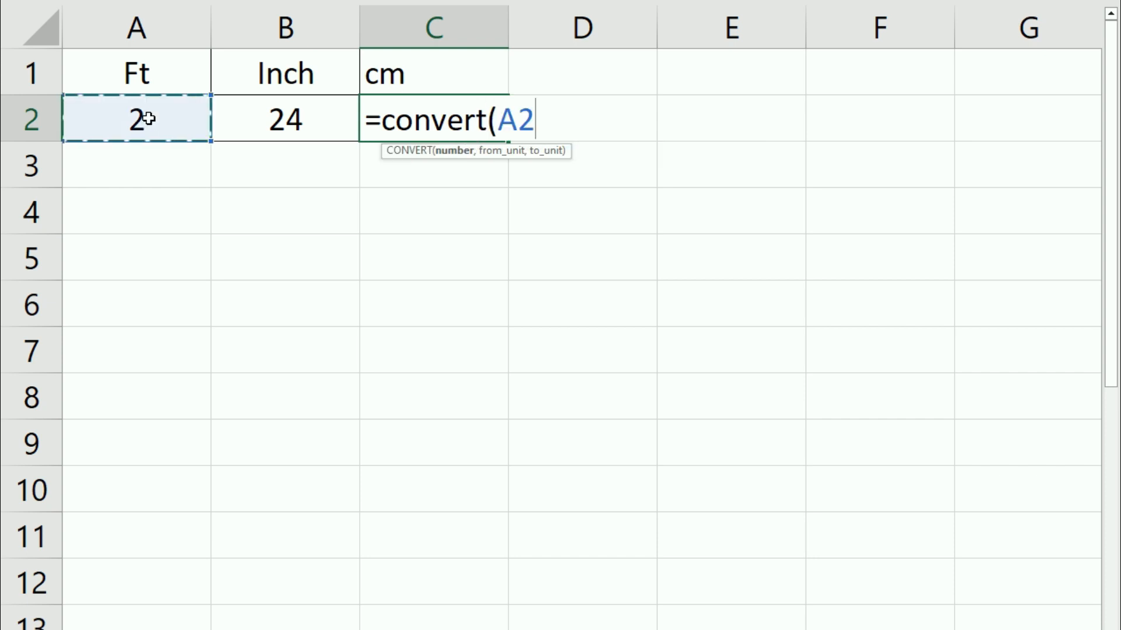
type(",")
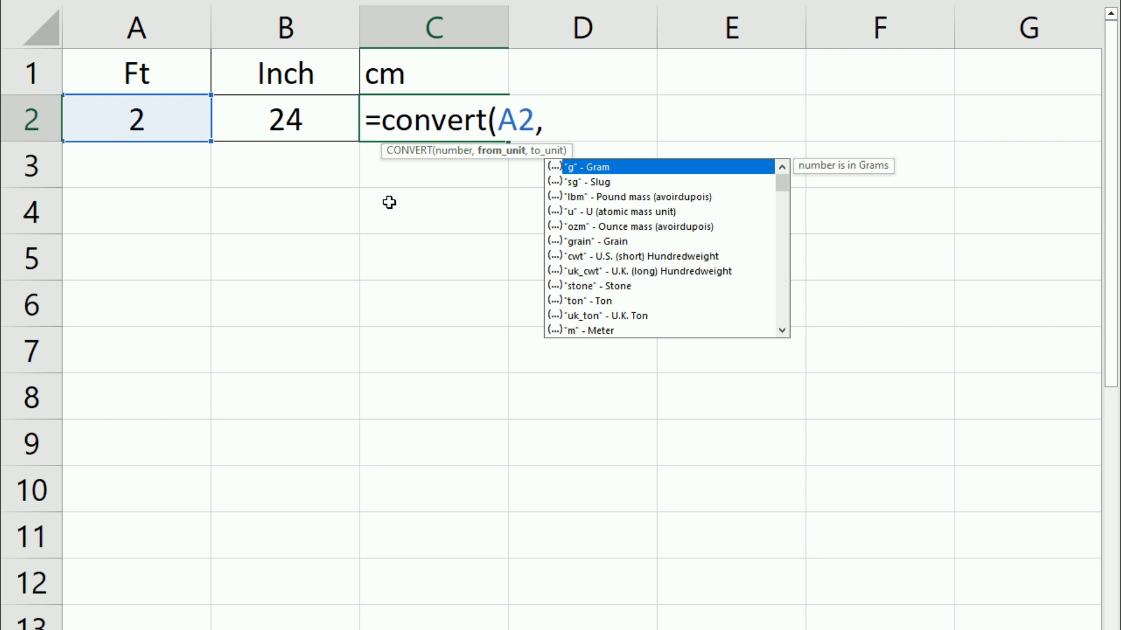
type("\"ft\",")
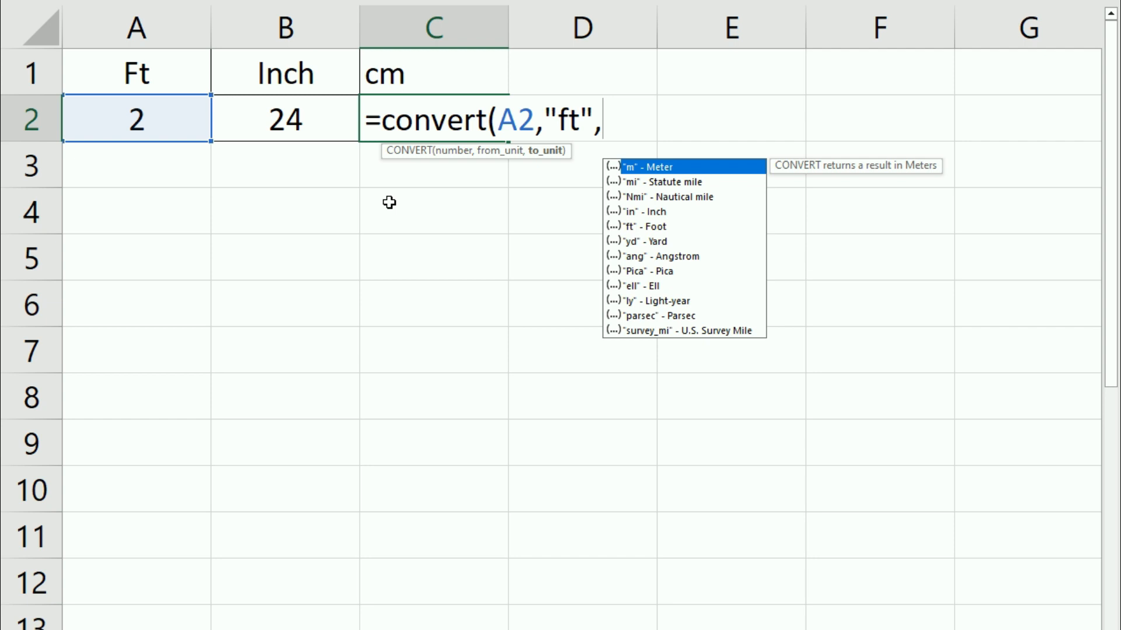
type("\"cm")
key("Return")
- Change the feet value in cell A2 to 1
left_click(162, 125)
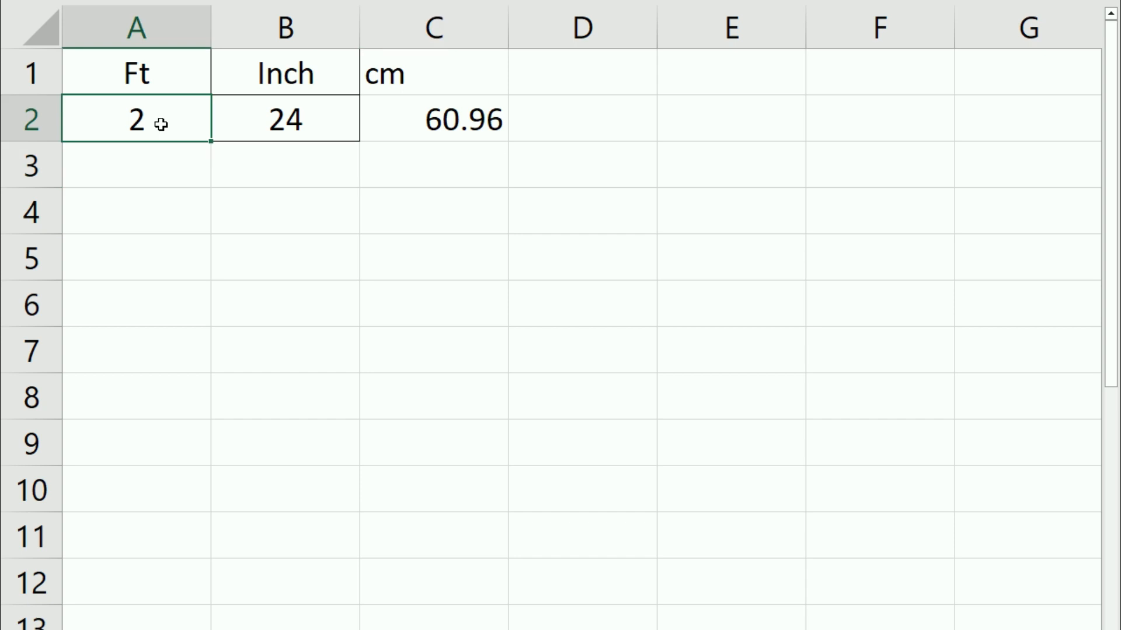
type("1")
key("Return")
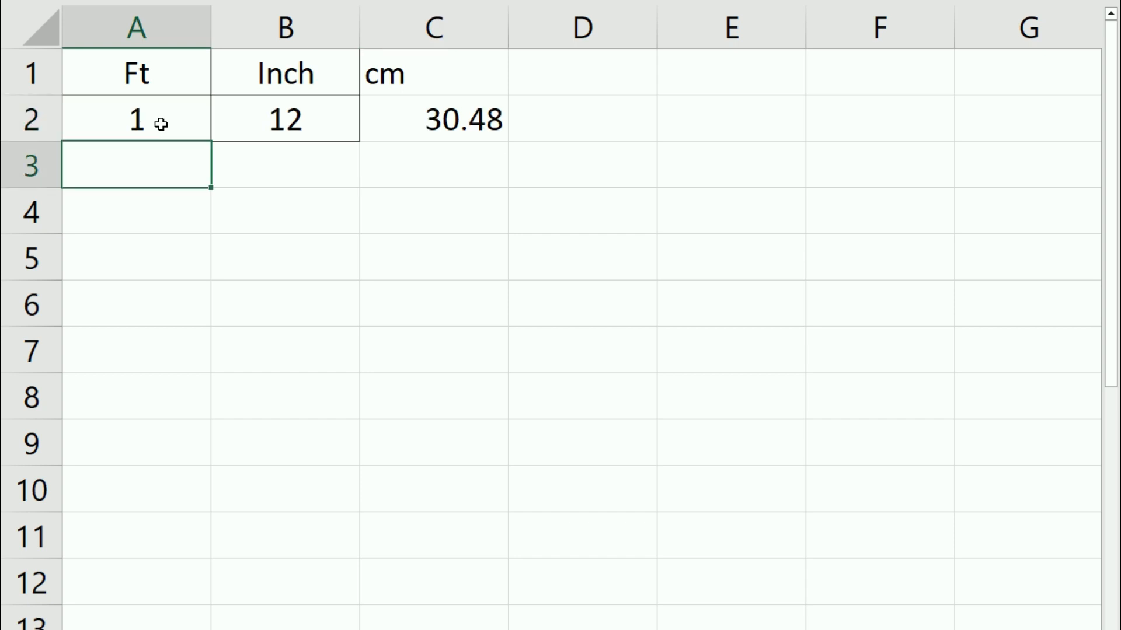
- Switch to Google in the browser, place its window beside the worksheet, and search for 1 ft to cm
left_click(286, 120)
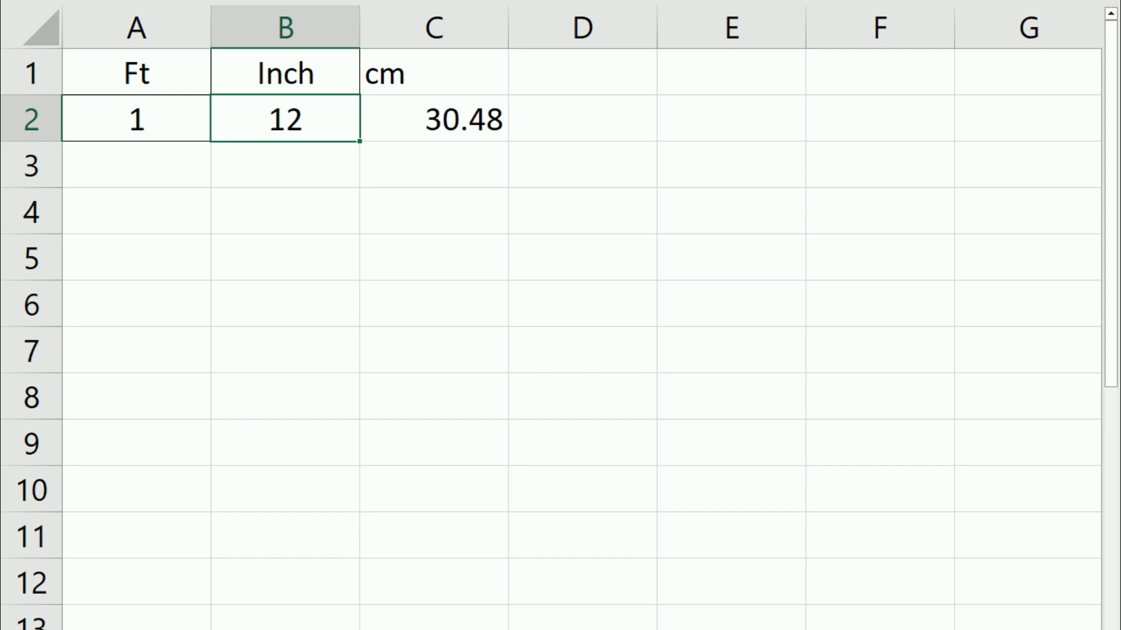
left_click(303, 208)
left_click(423, 214)
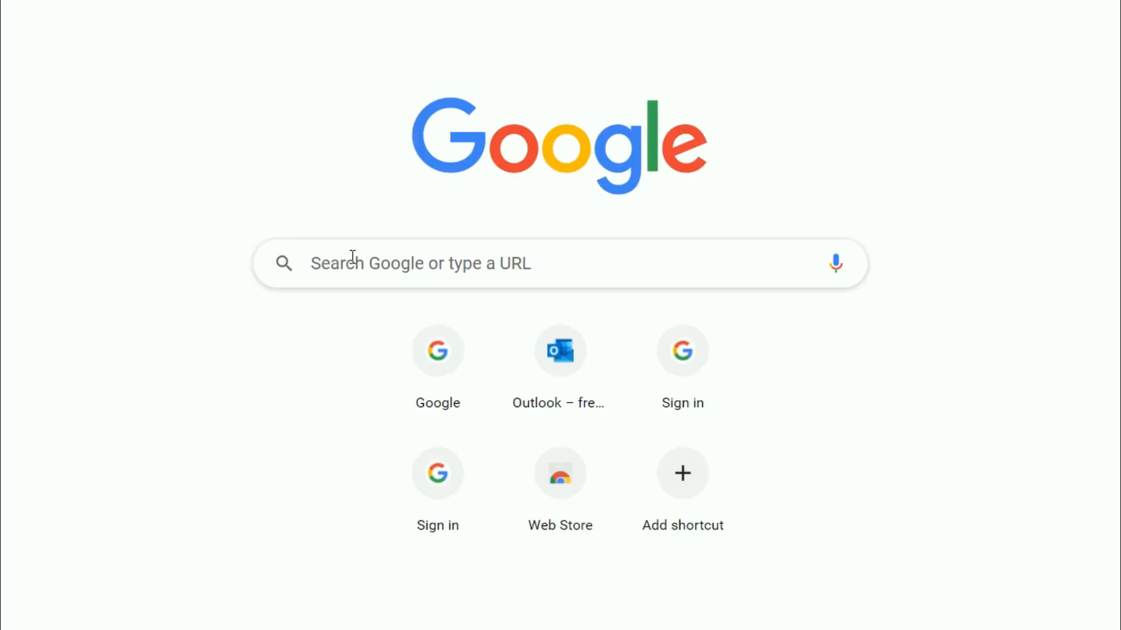
left_click_drag(450, 212, 418, 174)
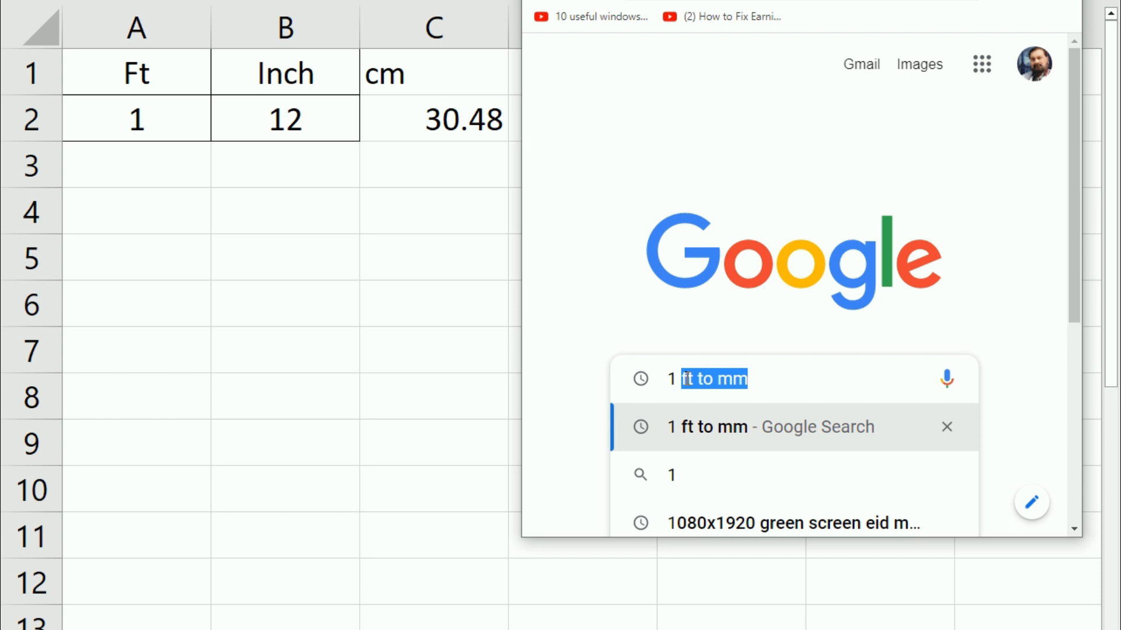
type("ft")
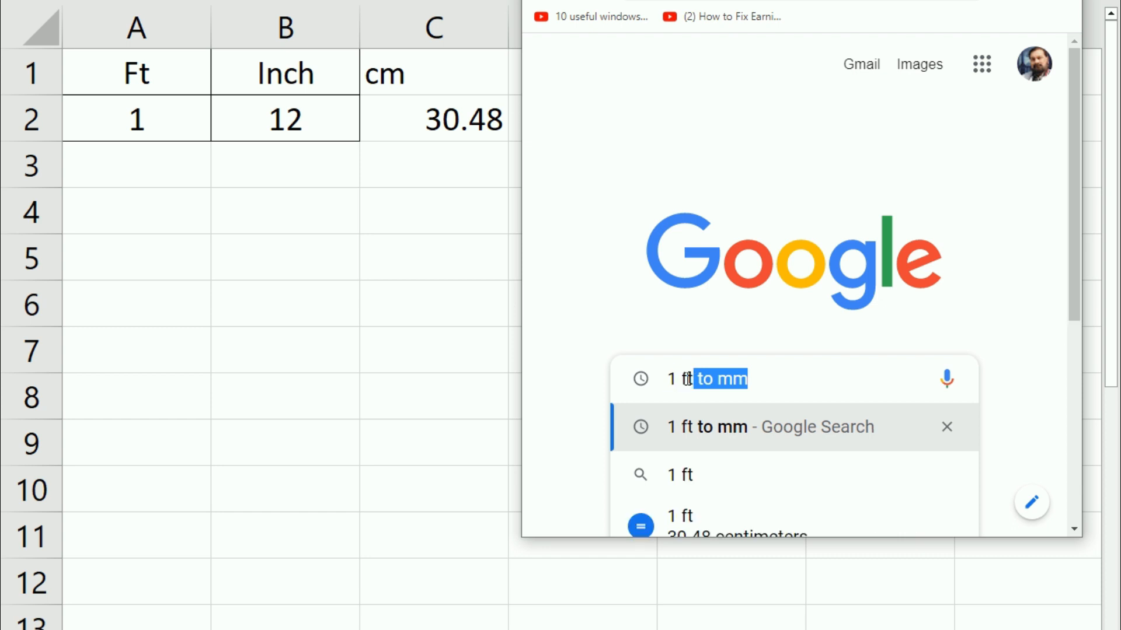
type(" to c")
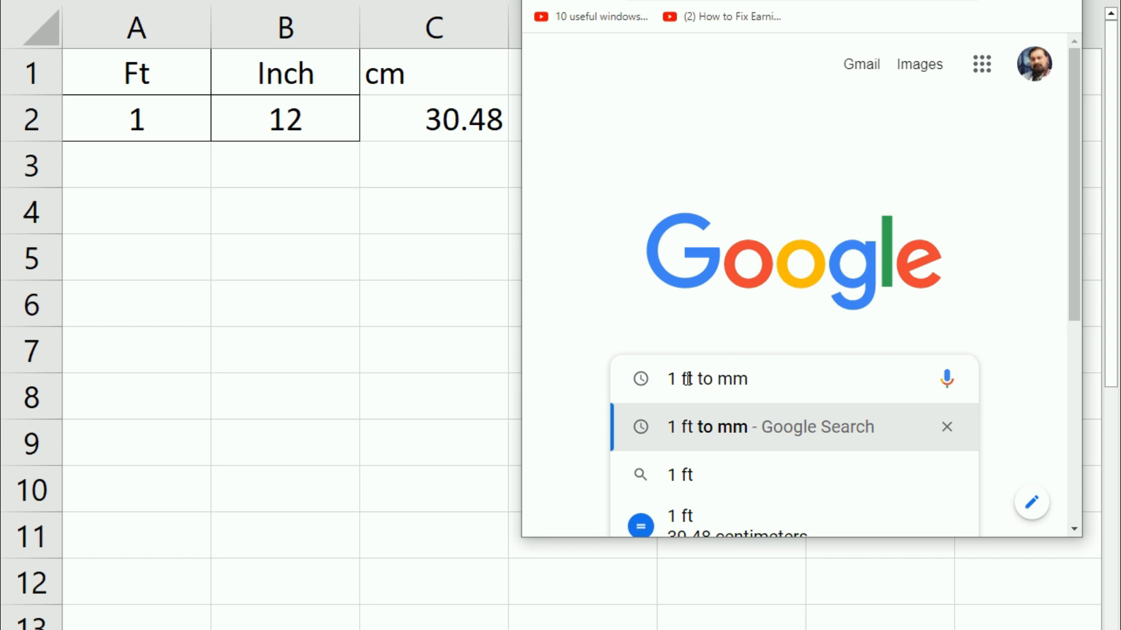
type("m")
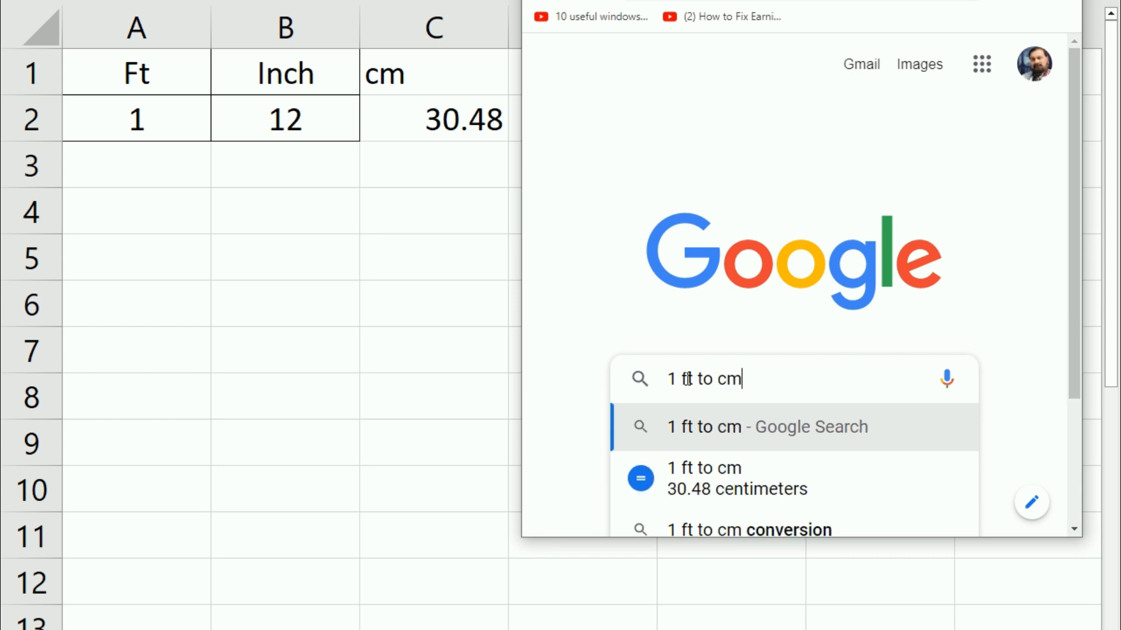
key("Return")
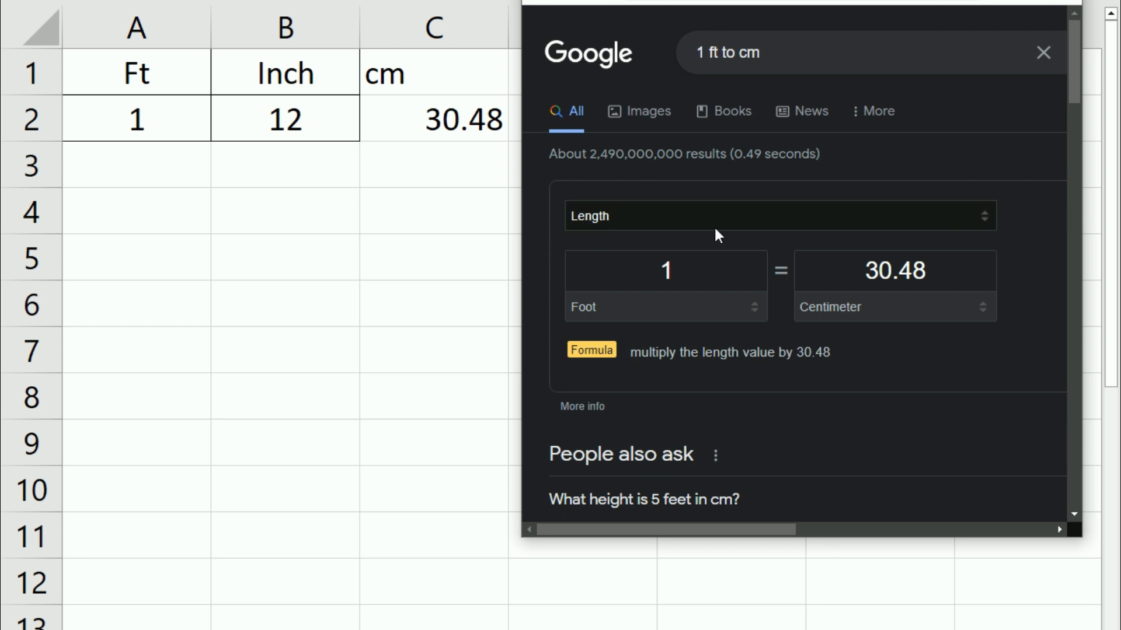
- Set the target unit of Google's length converter to Inch, and return to cell C2 in the Excel worksheet
left_click(843, 263)
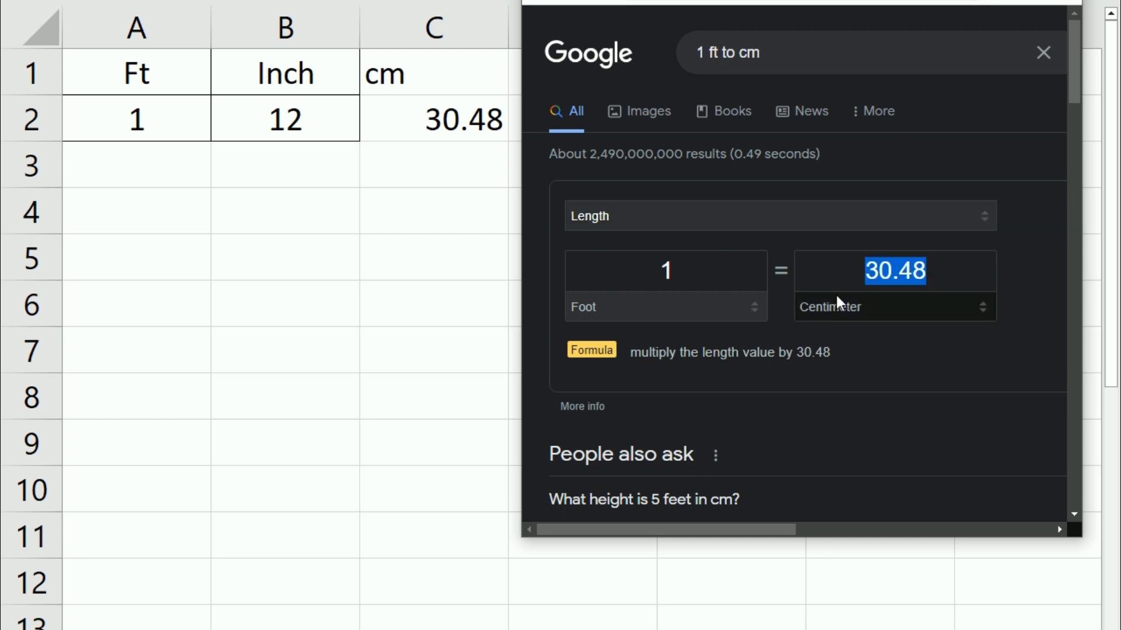
left_click(836, 309)
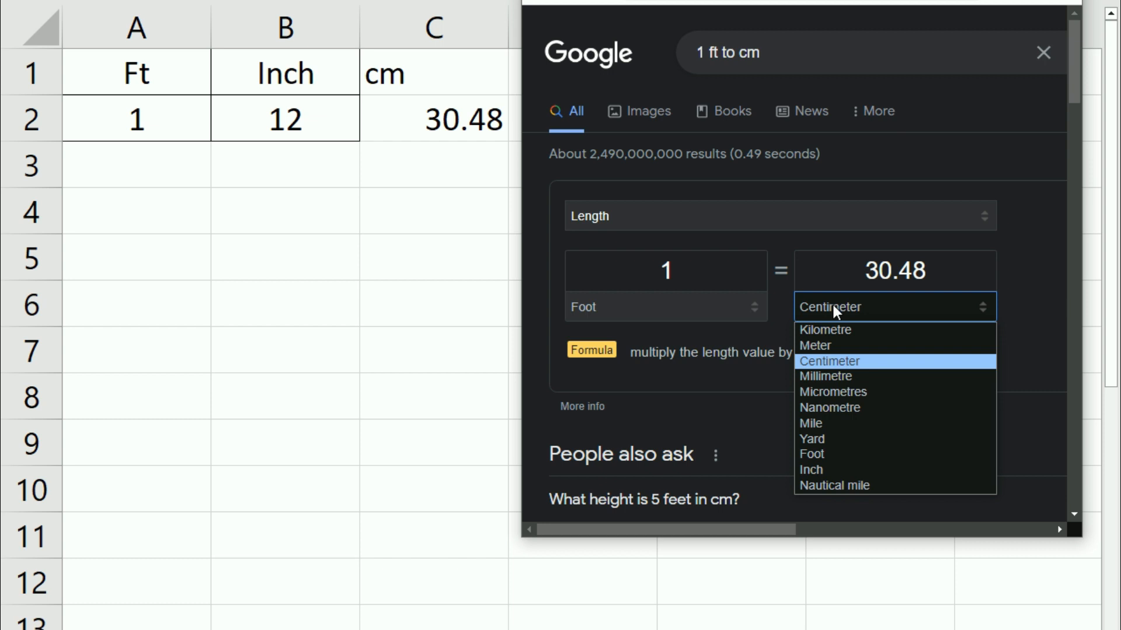
key("i")
left_click(811, 471)
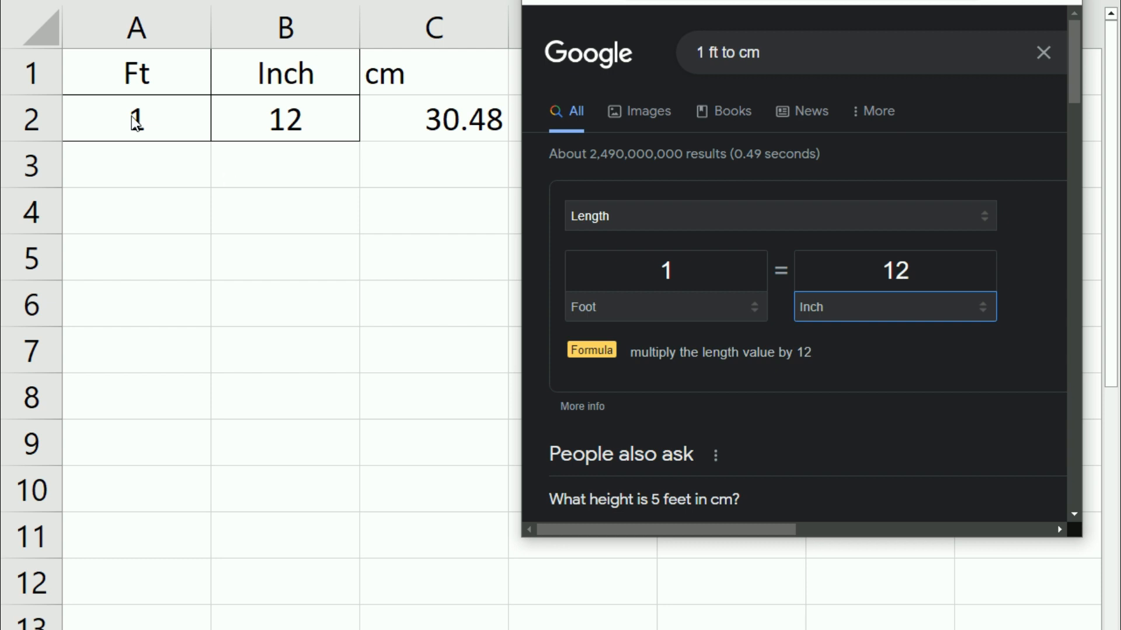
left_click(304, 124)
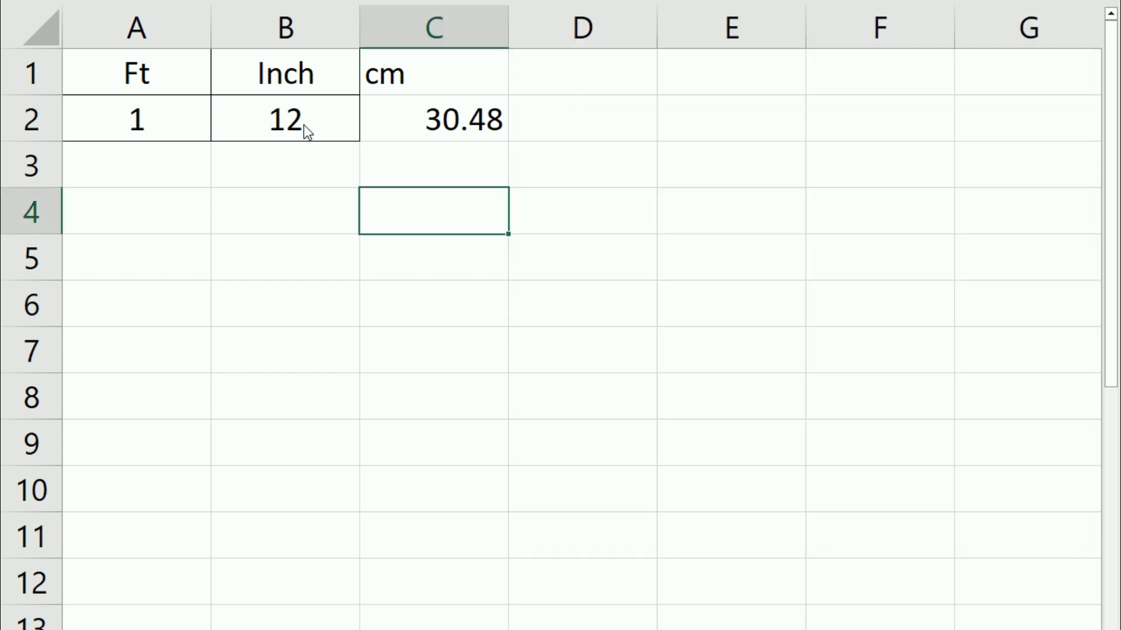
left_click(466, 117)
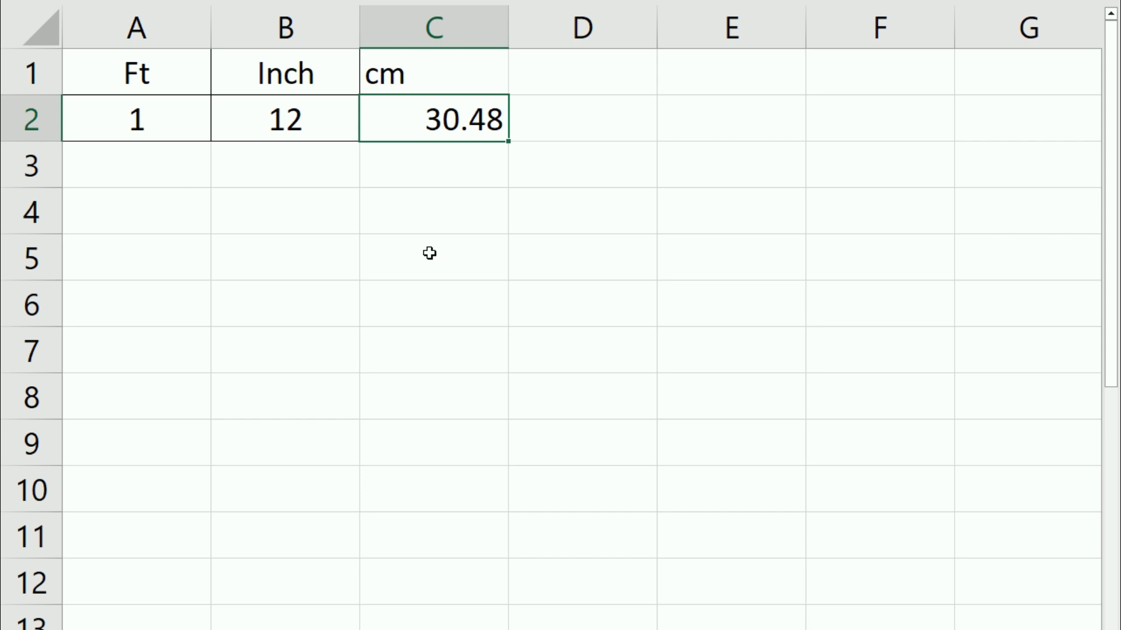